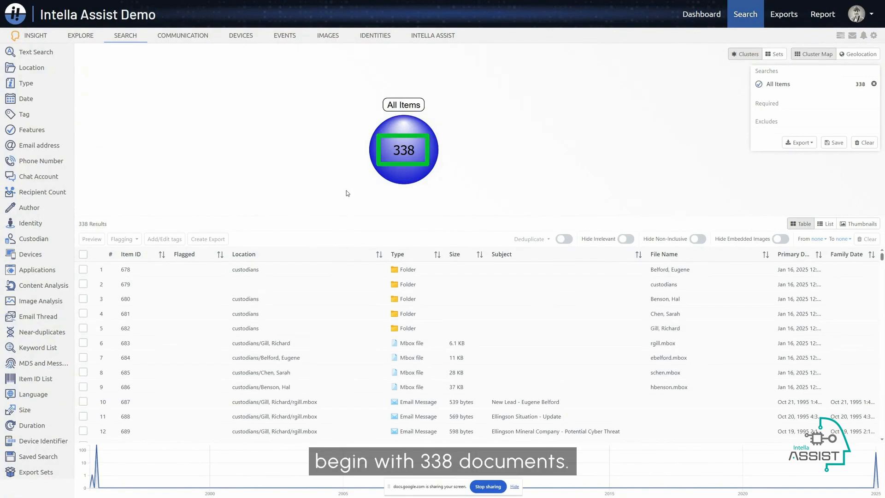
Step: Filter the items to the Communication type, list only that cluster's results and deduplicate them
{"action": "left_click", "coordinate": [26, 83]}
{"action": "left_click", "coordinate": [90, 68]}
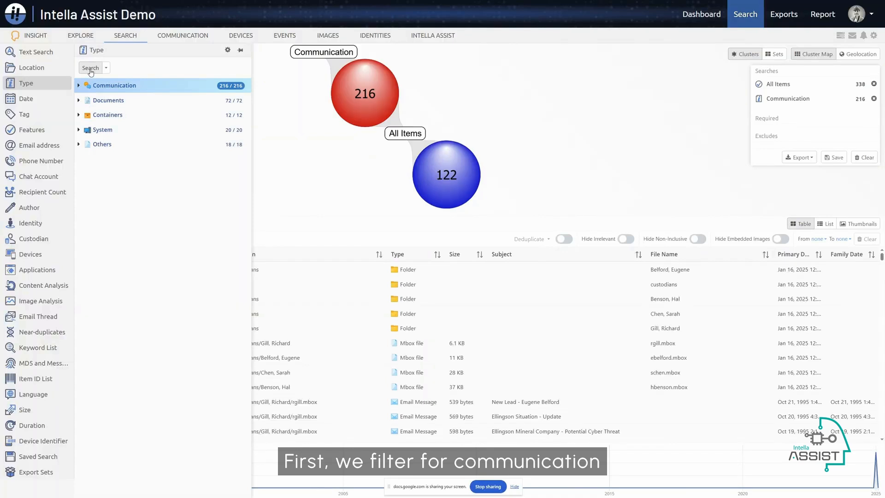
{"action": "left_click", "coordinate": [372, 105]}
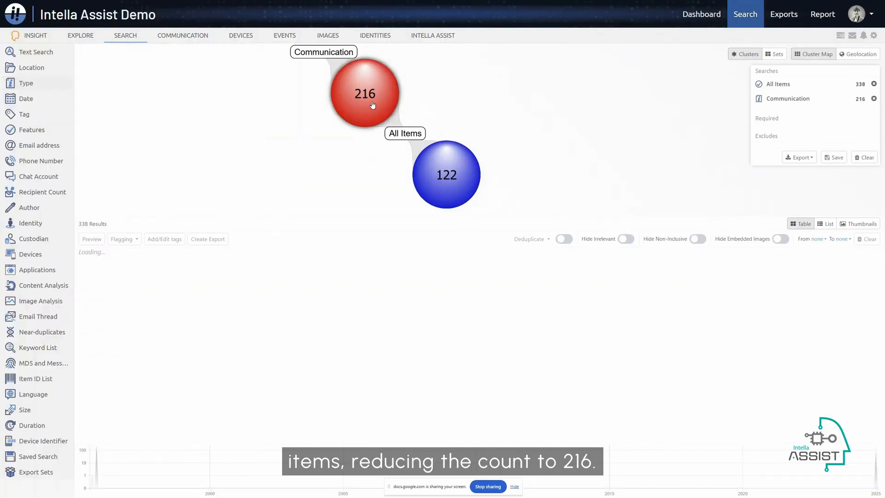
{"action": "left_click", "coordinate": [567, 240]}
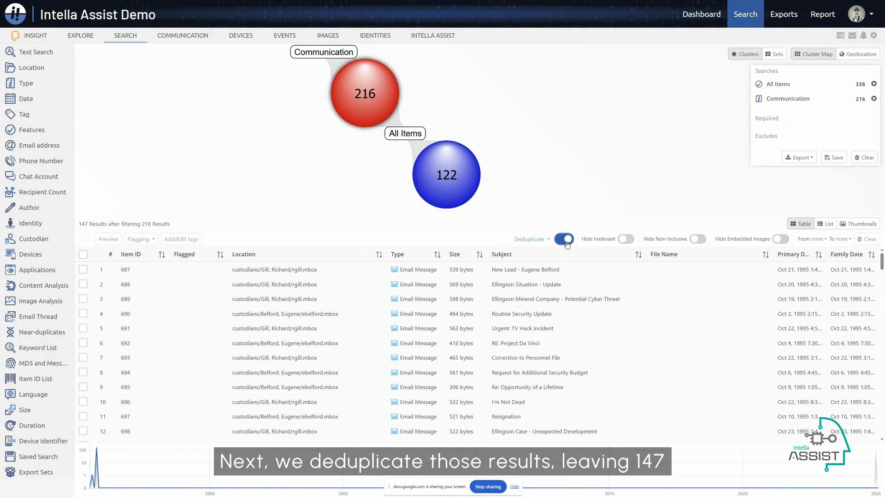
Step: Select all deduplicated results and process them with Intella Assist Analysis
{"action": "left_click", "coordinate": [461, 299]}
{"action": "key", "text": "ctrl+a"}
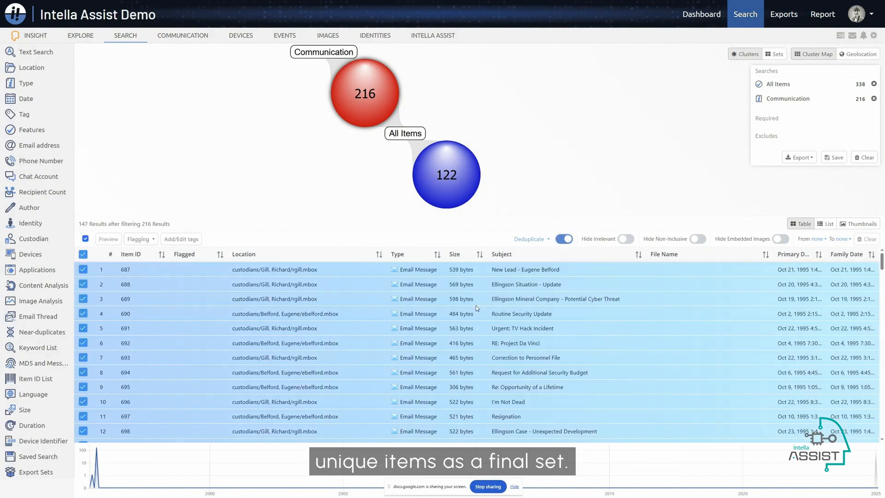
{"action": "right_click", "coordinate": [459, 306]}
{"action": "mouse_move", "coordinate": [498, 422]}
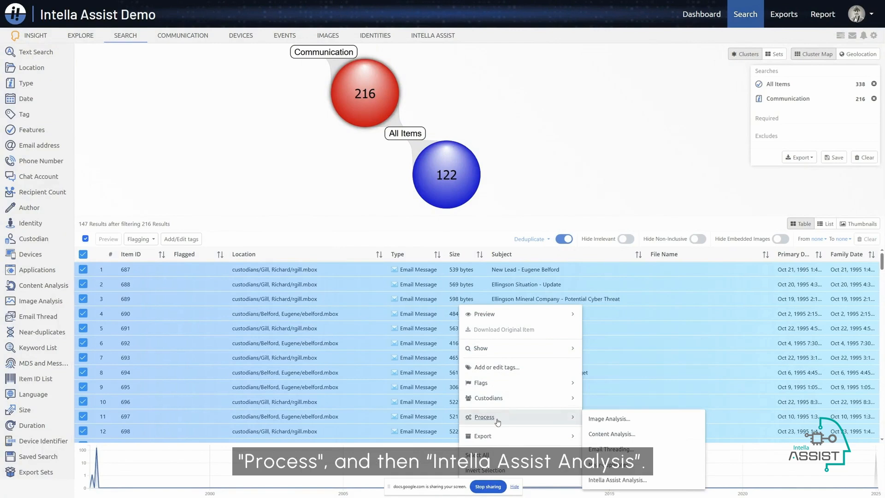
{"action": "left_click", "coordinate": [608, 482]}
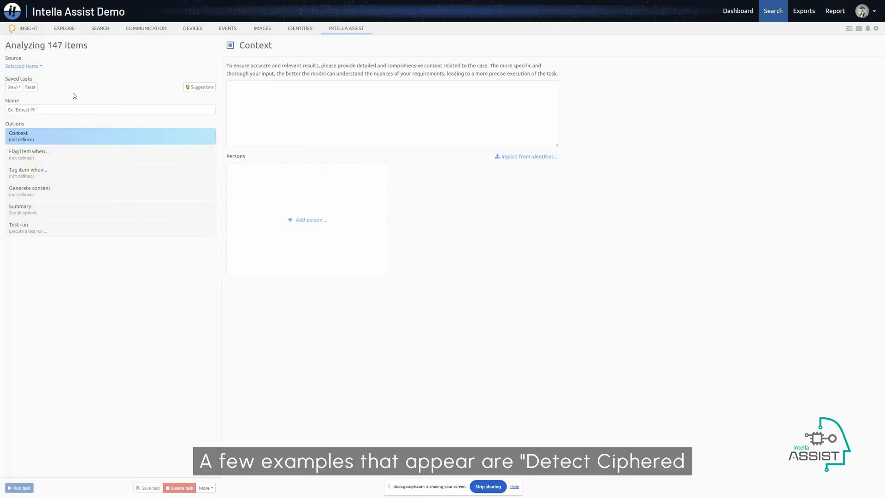
Step: Browse the task suggestions and use the "Detect Suspicious Financial Transactions" template for the new task
{"action": "left_click", "coordinate": [199, 87]}
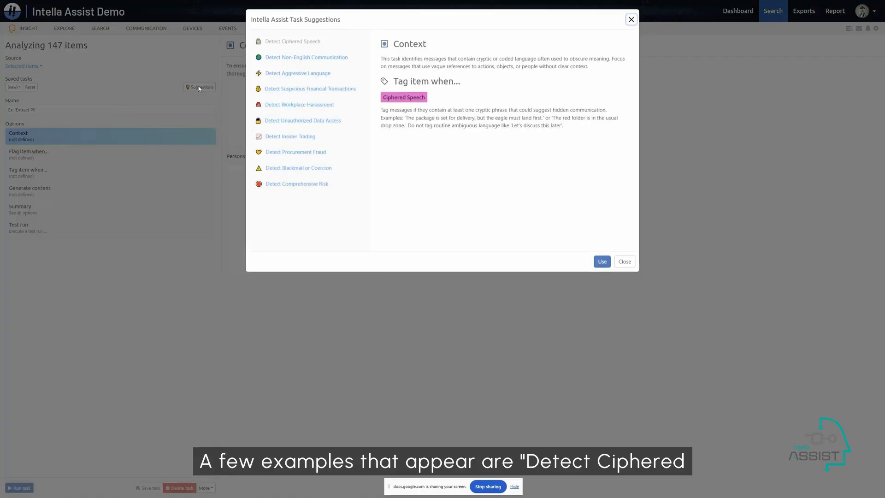
{"action": "left_click", "coordinate": [299, 60]}
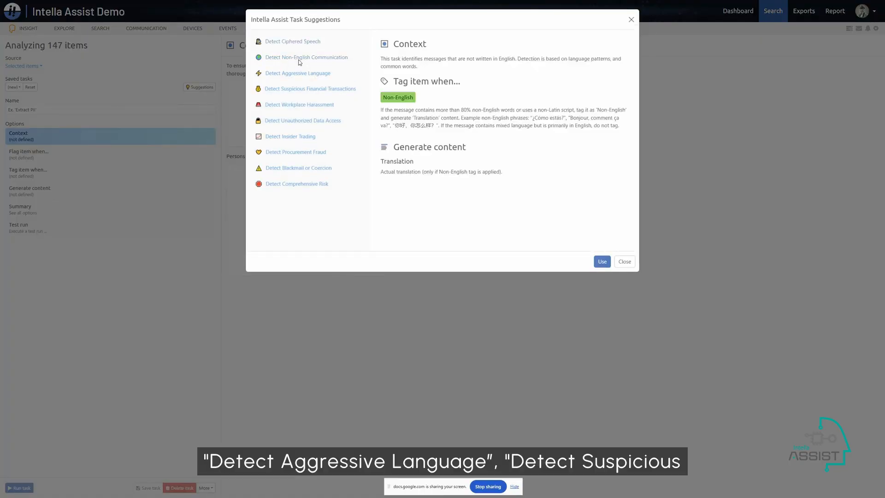
{"action": "left_click", "coordinate": [296, 77]}
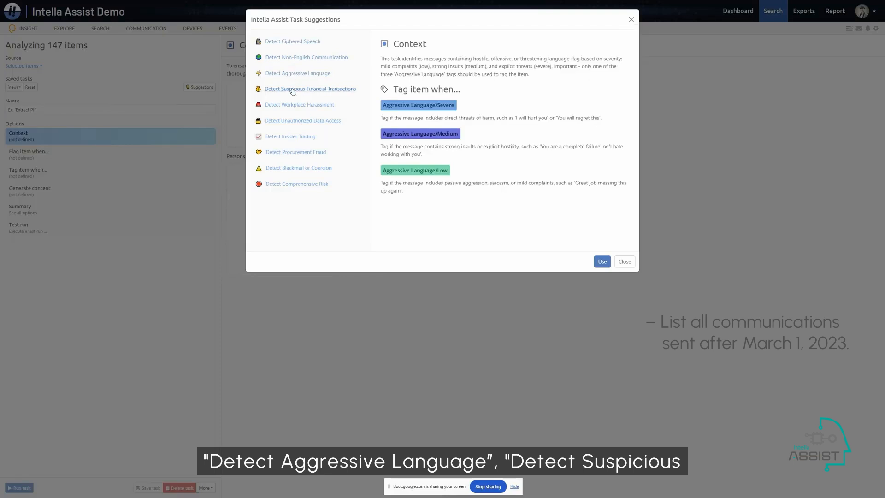
{"action": "left_click", "coordinate": [293, 90]}
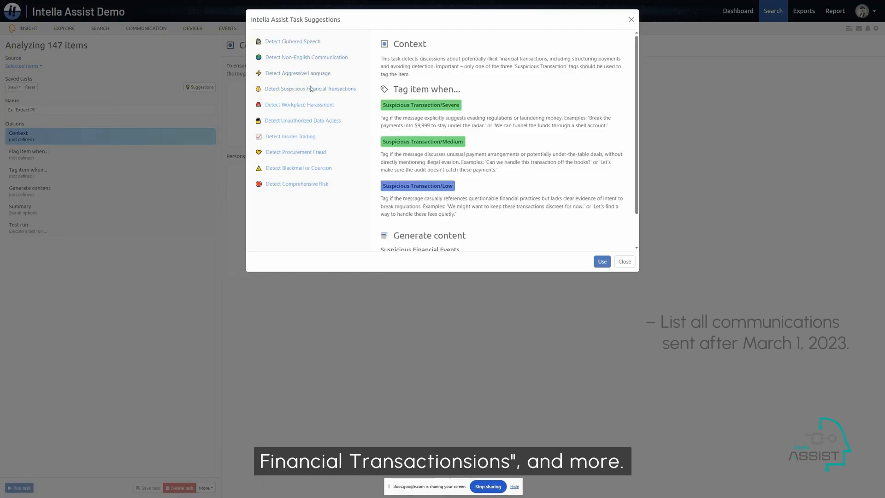
{"action": "scroll", "coordinate": [567, 78], "scroll_direction": "down", "scroll_amount": 2}
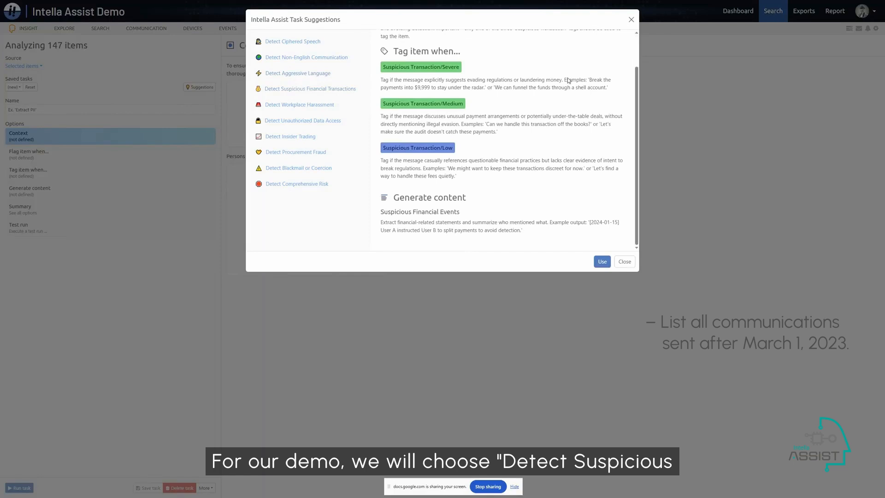
{"action": "scroll", "coordinate": [568, 81], "scroll_direction": "up", "scroll_amount": 2}
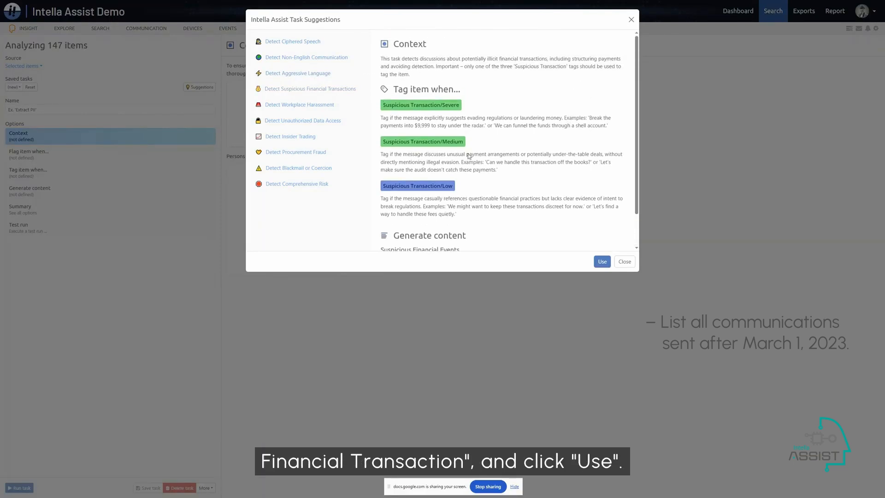
{"action": "left_click", "coordinate": [600, 261]}
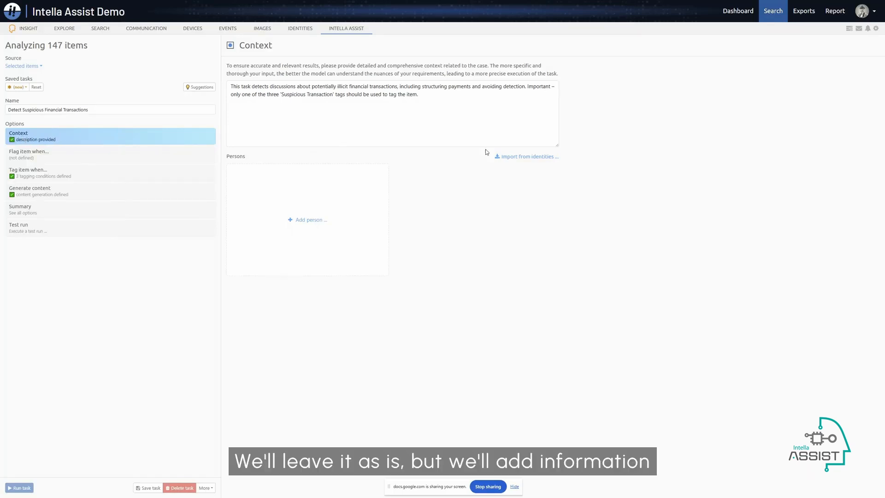
Step: Import all four available identities as persons into the task's context
{"action": "left_click", "coordinate": [524, 159]}
{"action": "left_click", "coordinate": [382, 55]}
{"action": "left_click", "coordinate": [401, 90], "text": "shift"}
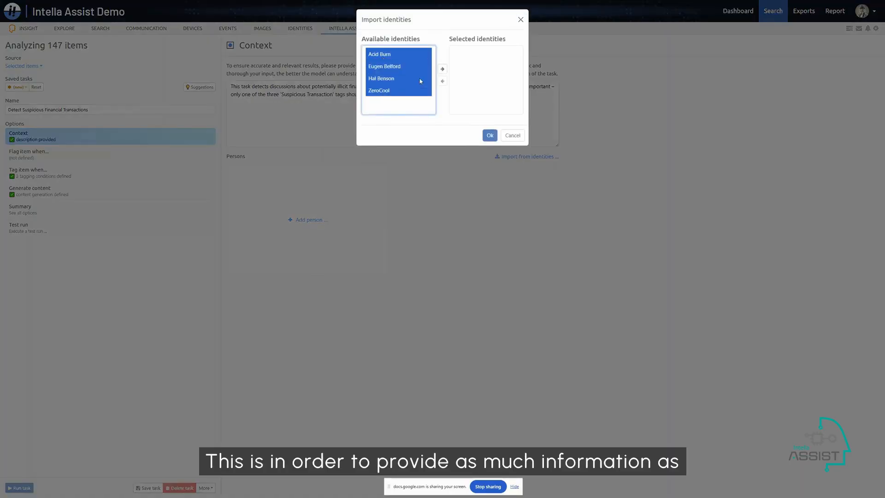
{"action": "left_click", "coordinate": [442, 68]}
{"action": "left_click", "coordinate": [490, 135]}
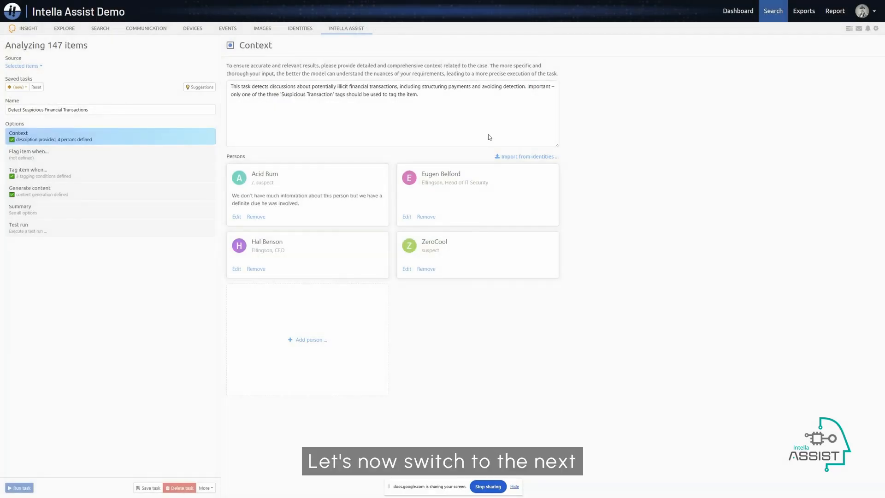
Step: Set the flagging condition to "Flag item, if it could be considered as a solid proof of money laundering or evading regulations."
{"action": "left_click", "coordinate": [33, 157]}
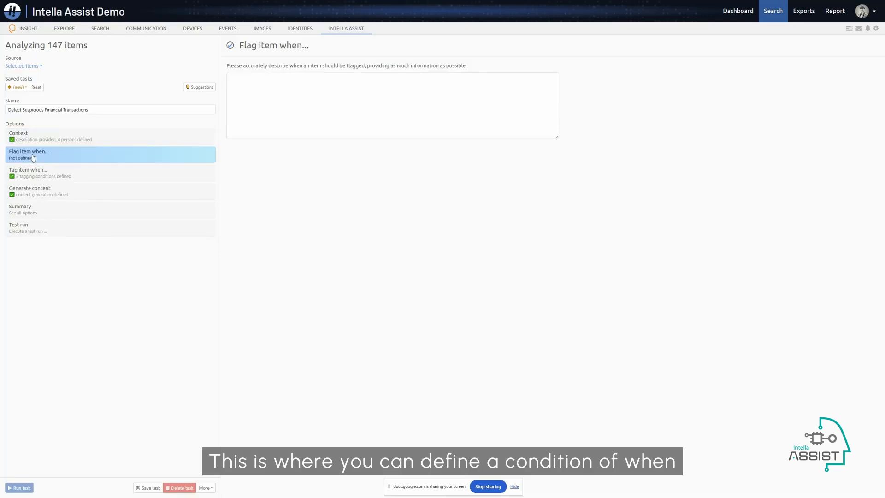
{"action": "left_click", "coordinate": [251, 93]}
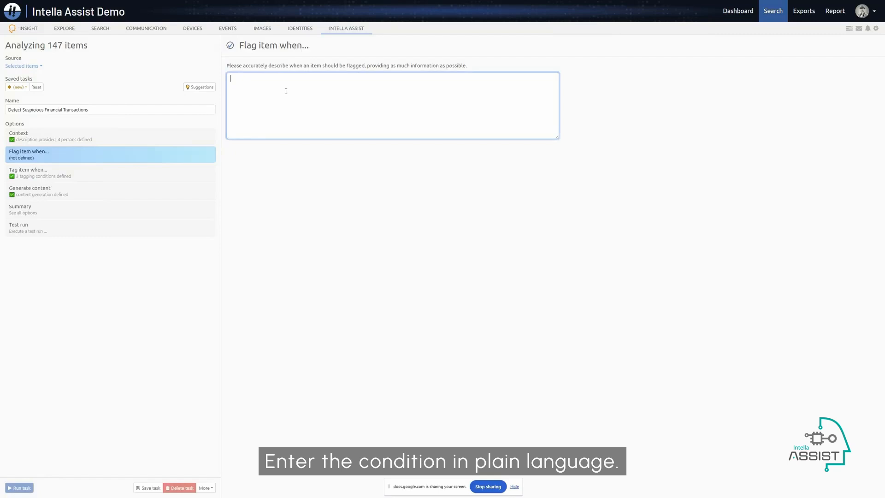
{"action": "key", "text": "ctrl+v"}
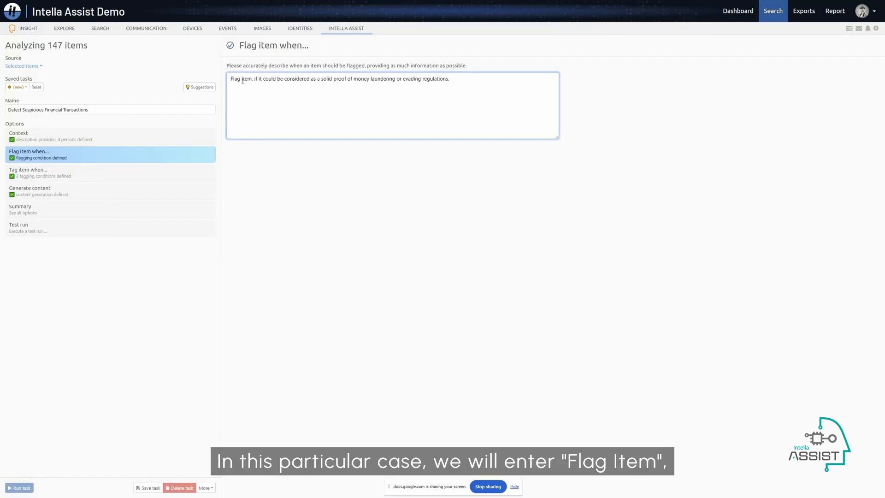
{"action": "left_click_drag", "start_coordinate": [231, 79], "coordinate": [454, 81]}
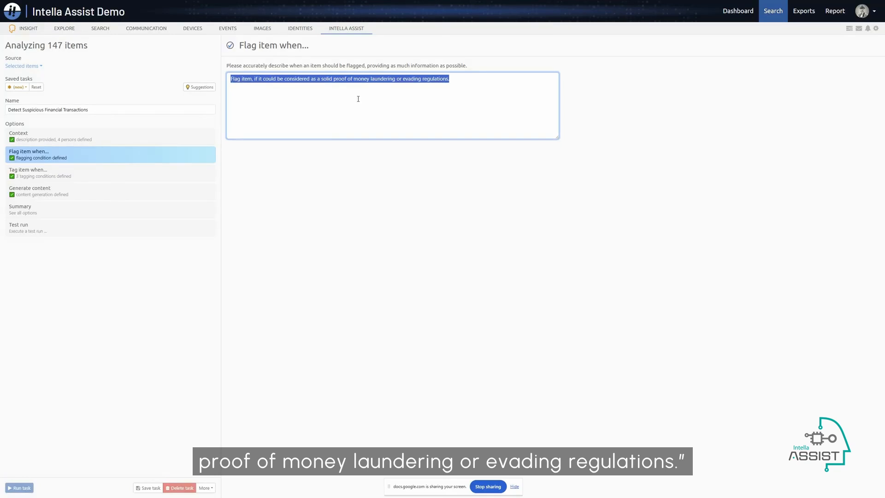
Step: Review the task's tagging conditions, its content generation description and the summary of all options
{"action": "left_click", "coordinate": [133, 177]}
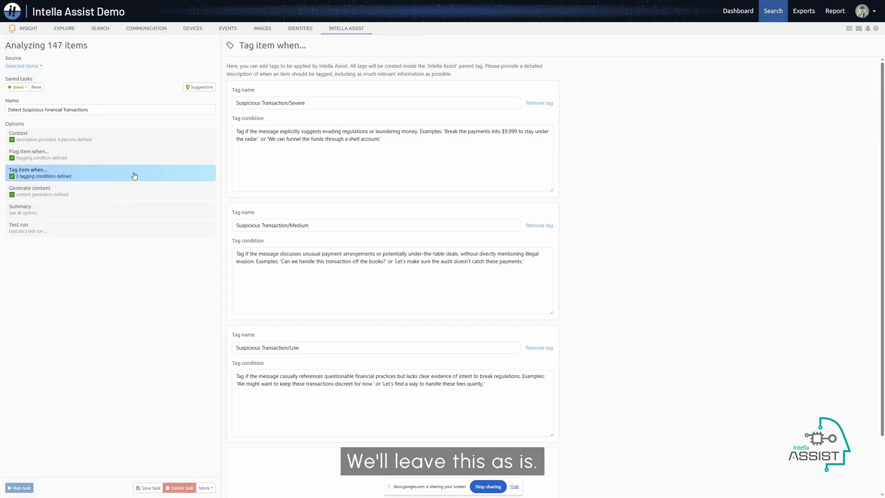
{"action": "left_click", "coordinate": [34, 193]}
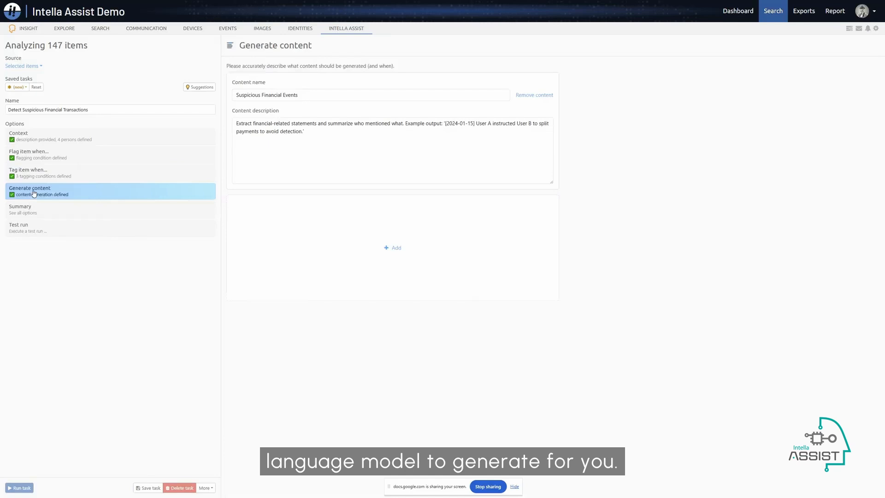
{"action": "left_click_drag", "start_coordinate": [236, 123], "coordinate": [404, 123]}
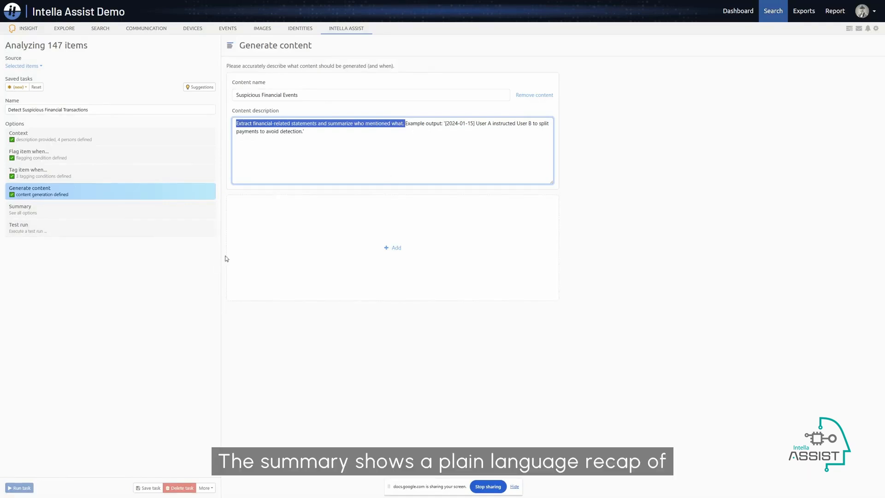
{"action": "left_click", "coordinate": [71, 214]}
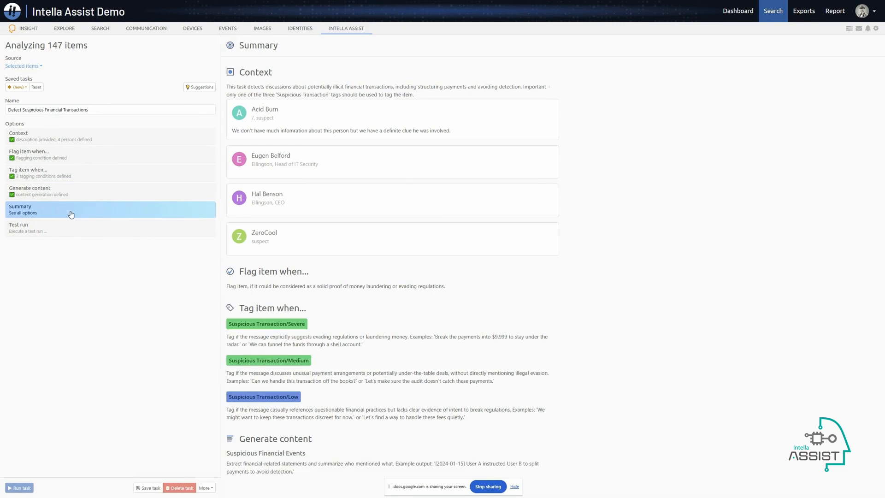
Step: Test run the task on the first two emails, "New Lead" and "Ellingson Situation - Update"
{"action": "left_click", "coordinate": [36, 231]}
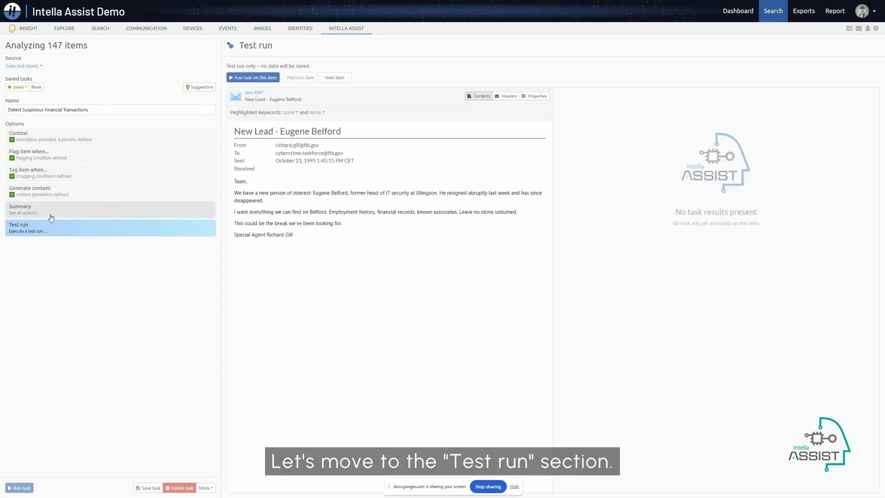
{"action": "left_click", "coordinate": [265, 79]}
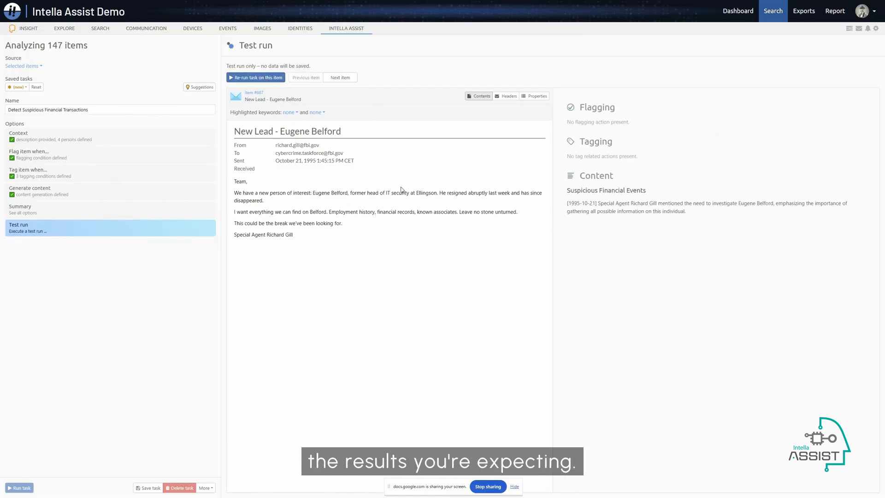
{"action": "left_click", "coordinate": [342, 79]}
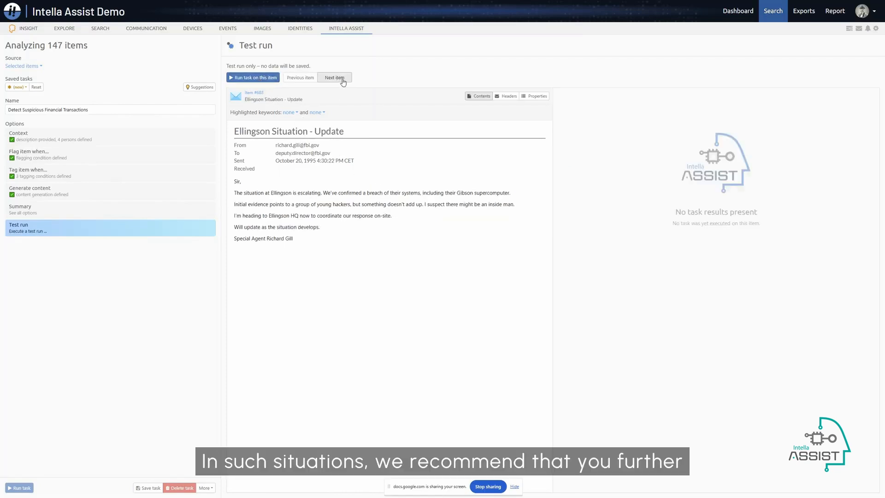
{"action": "left_click", "coordinate": [257, 79]}
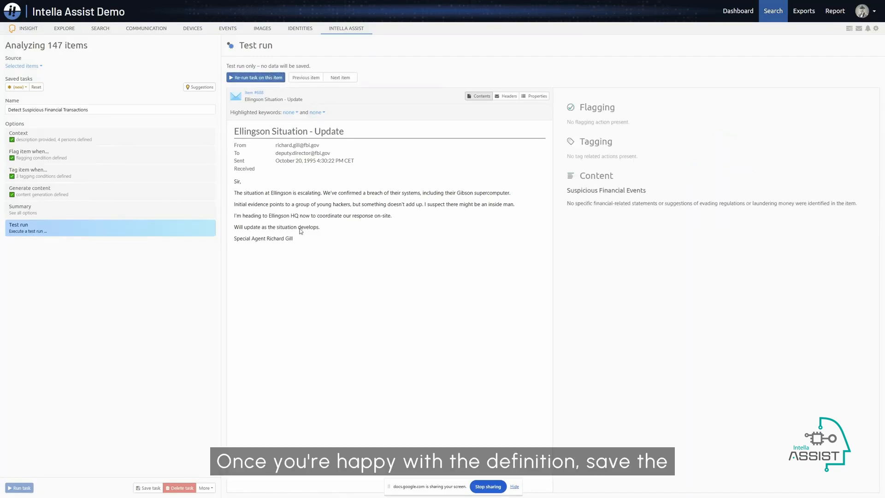
Step: Save the Detect Suspicious Financial Transactions task and run it on the selected items
{"action": "left_click", "coordinate": [148, 490]}
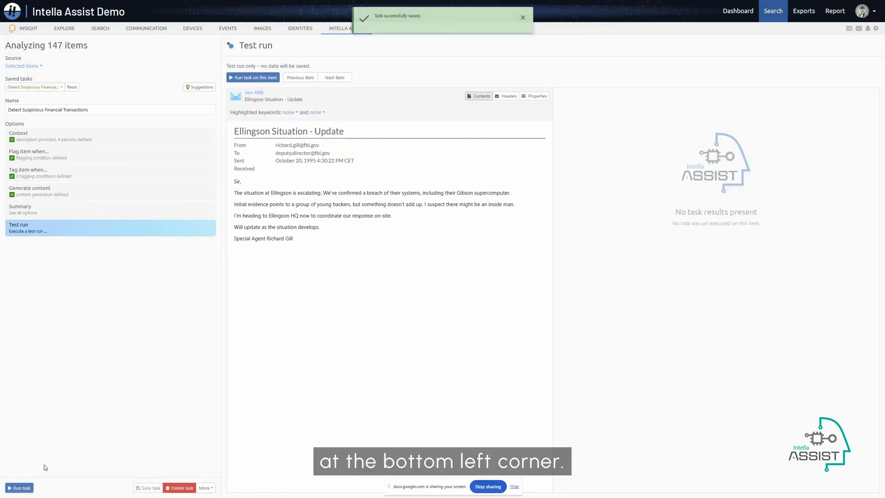
{"action": "left_click", "coordinate": [23, 490]}
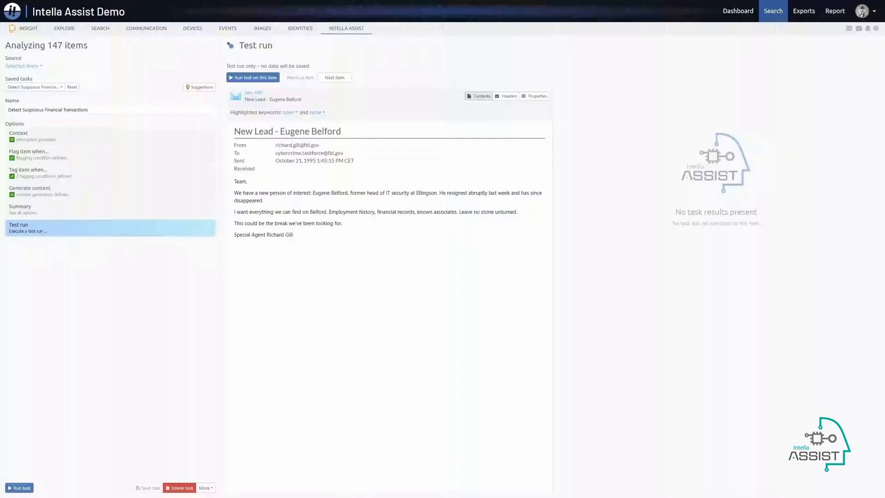
Step: Check the progress of the running Intella Assist task in the background tasks preferences, and close the preferences
{"action": "left_click", "coordinate": [875, 28]}
{"action": "left_click", "coordinate": [399, 35]}
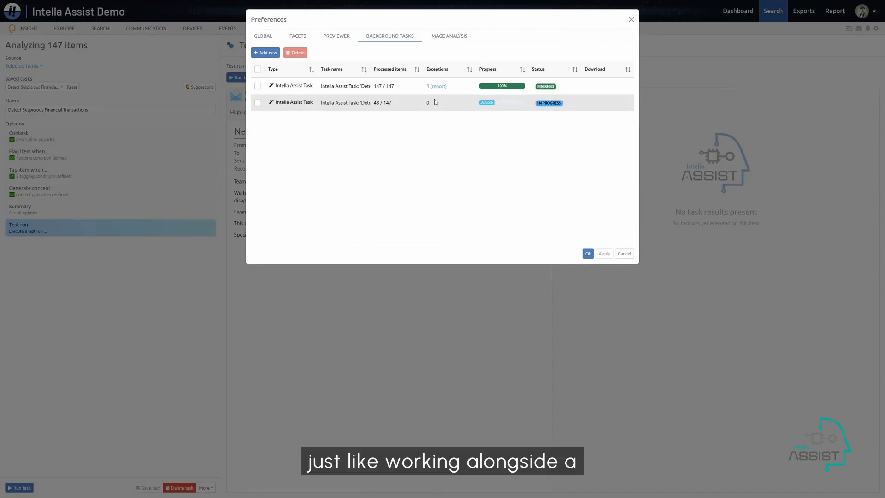
{"action": "left_click", "coordinate": [588, 253]}
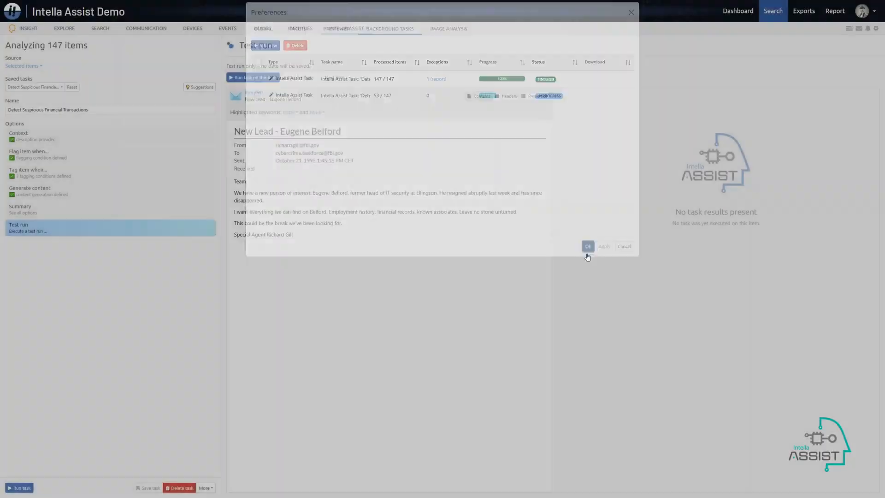
Step: Search for items tagged Severe under Intella Assist's Detect Suspicious Financial Transactions, Suspicious Transaction, and list the matching cluster's items
{"action": "left_click", "coordinate": [100, 29]}
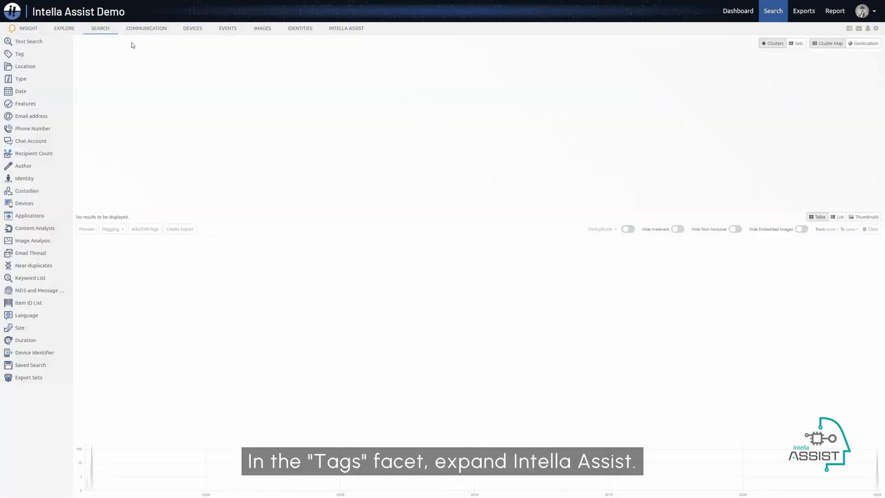
{"action": "left_click", "coordinate": [46, 53]}
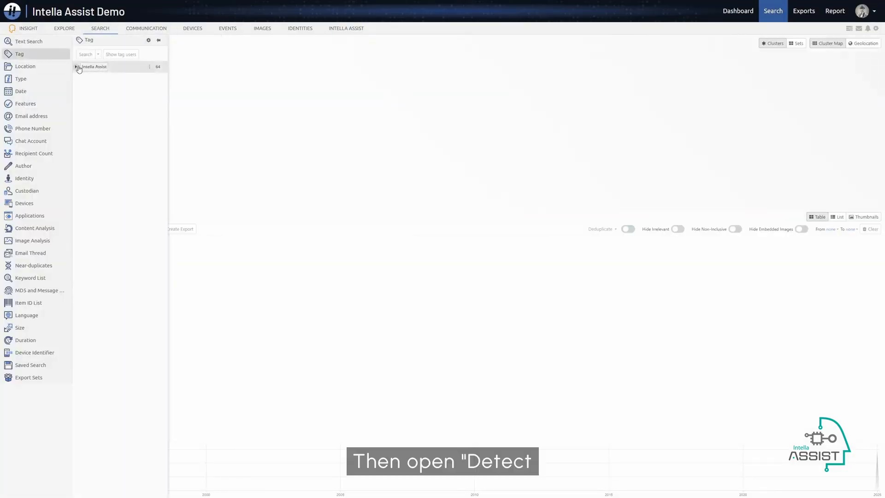
{"action": "left_click", "coordinate": [76, 67]}
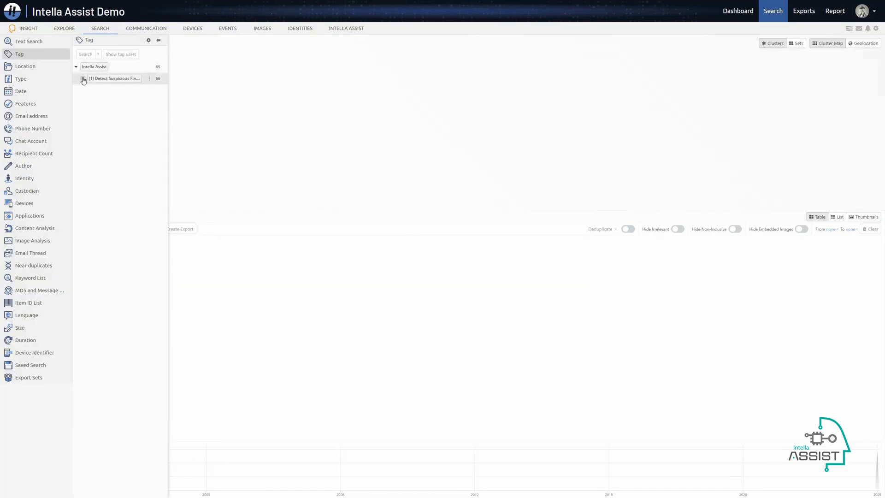
{"action": "left_click", "coordinate": [83, 79]}
{"action": "left_click", "coordinate": [89, 90]}
{"action": "left_click_drag", "start_coordinate": [168, 100], "coordinate": [204, 101]}
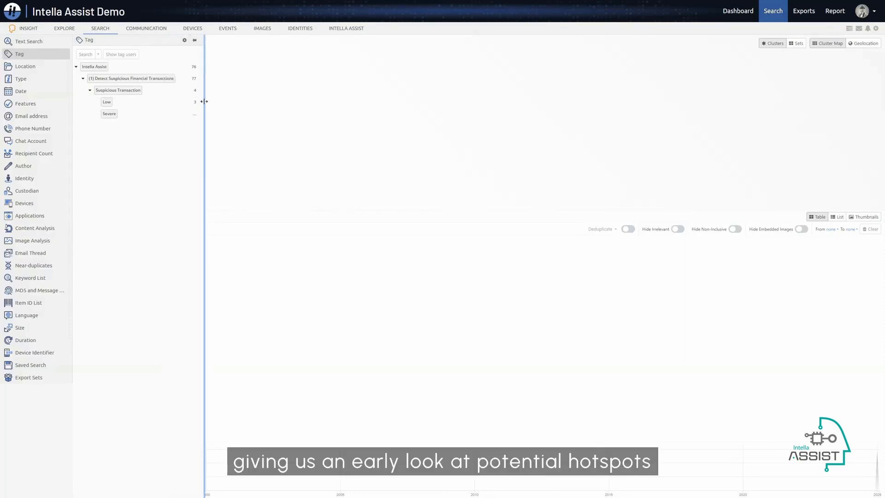
{"action": "left_click", "coordinate": [129, 116]}
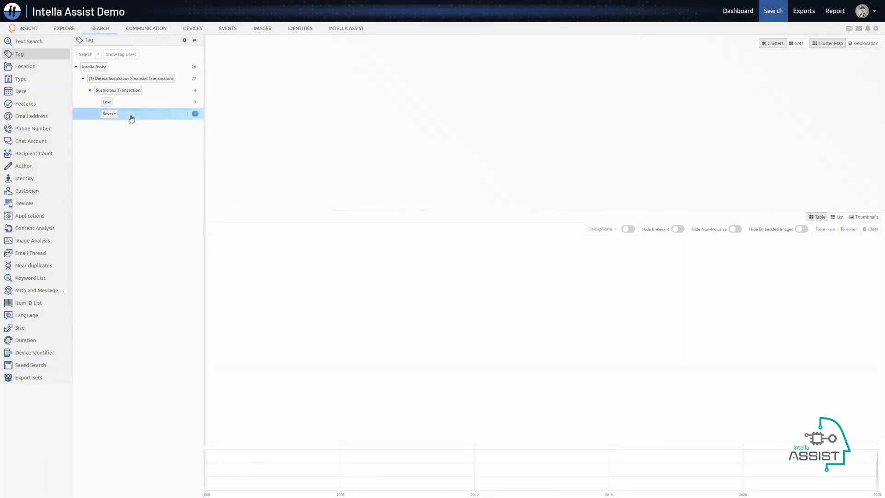
{"action": "left_click", "coordinate": [83, 55]}
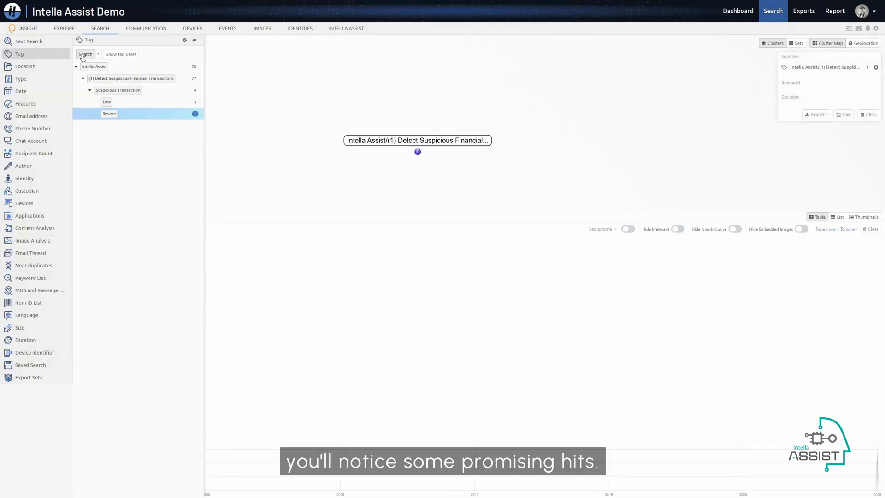
{"action": "left_click", "coordinate": [418, 153]}
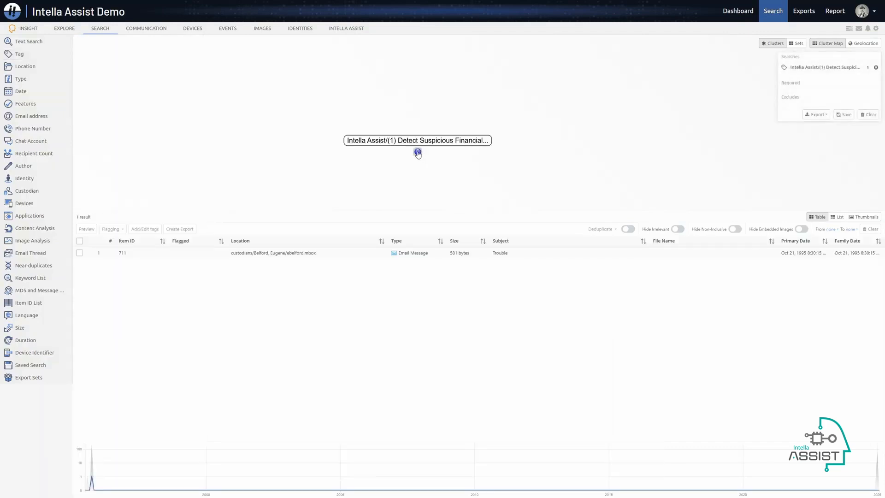
Step: Preview the "Trouble" email and show its Intella Assist task results
{"action": "double_click", "coordinate": [328, 252]}
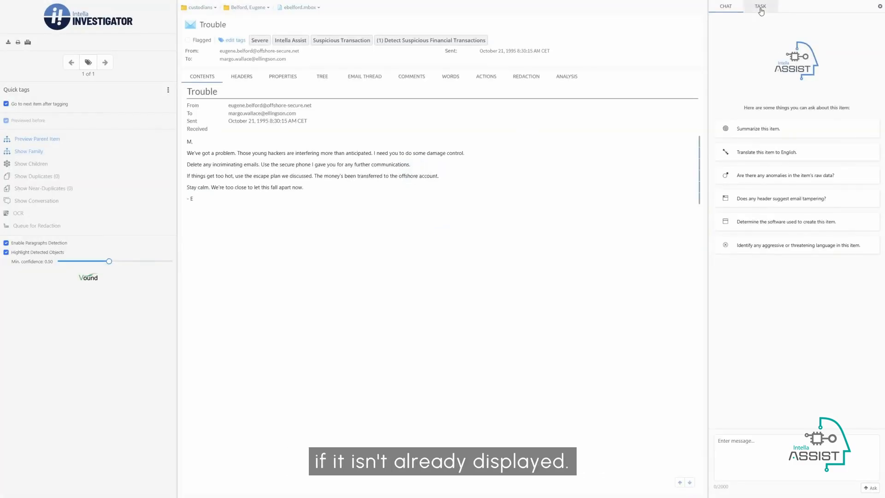
{"action": "left_click", "coordinate": [760, 7]}
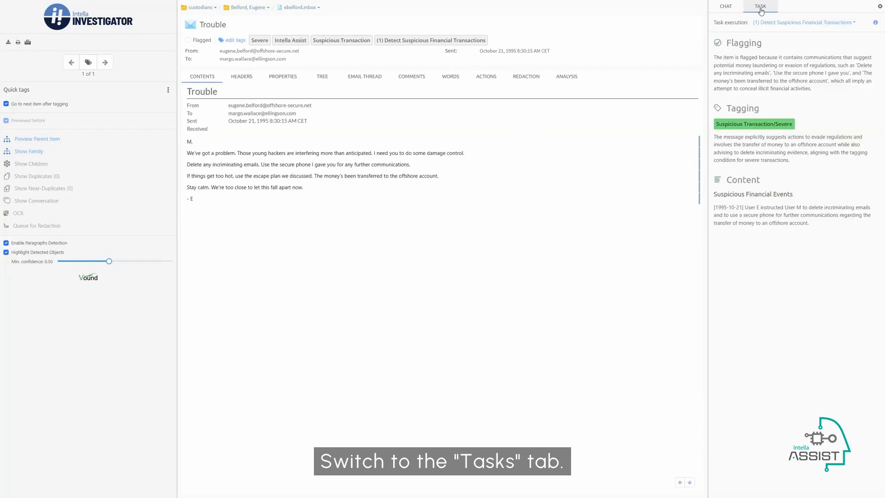